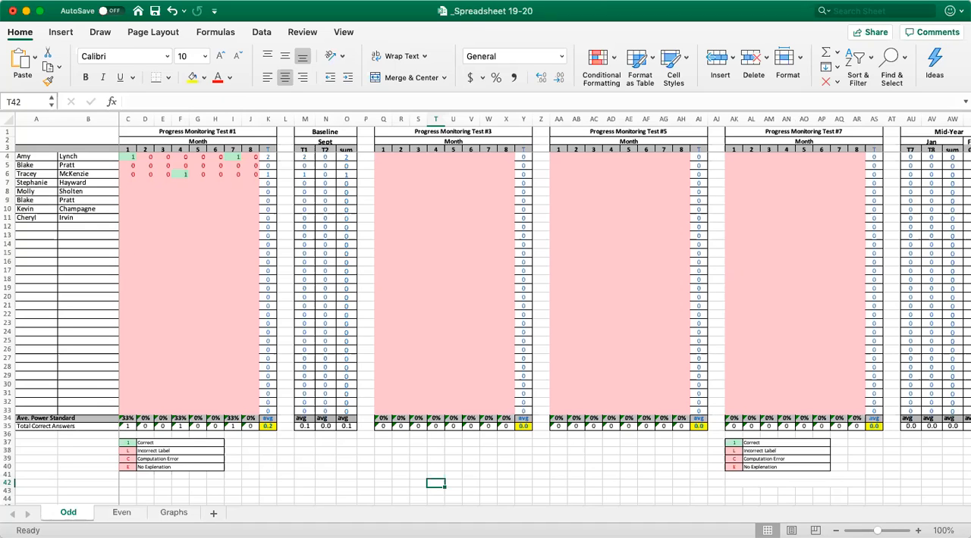
Rename the Odd sheet by adding the first teacher's surname and a space before "Odd".
{"action": "right_click", "coordinate": [72, 515]}
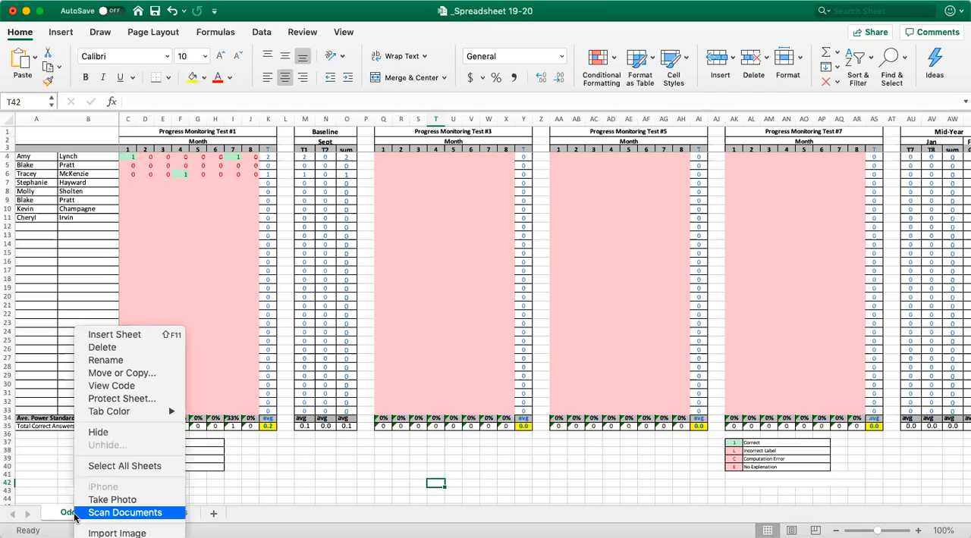
{"action": "left_click", "coordinate": [117, 361]}
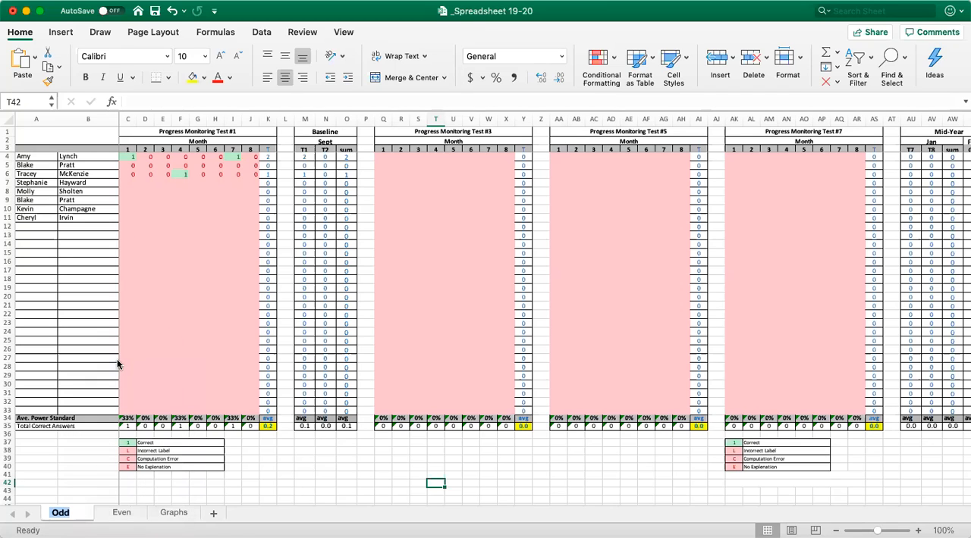
{"action": "left_click", "coordinate": [50, 513]}
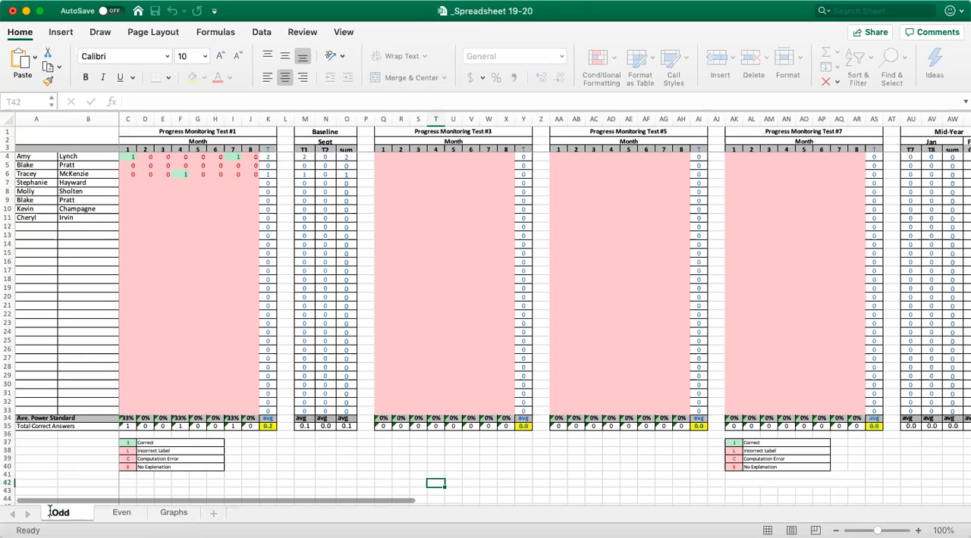
{"action": "type", "text": "Book"}
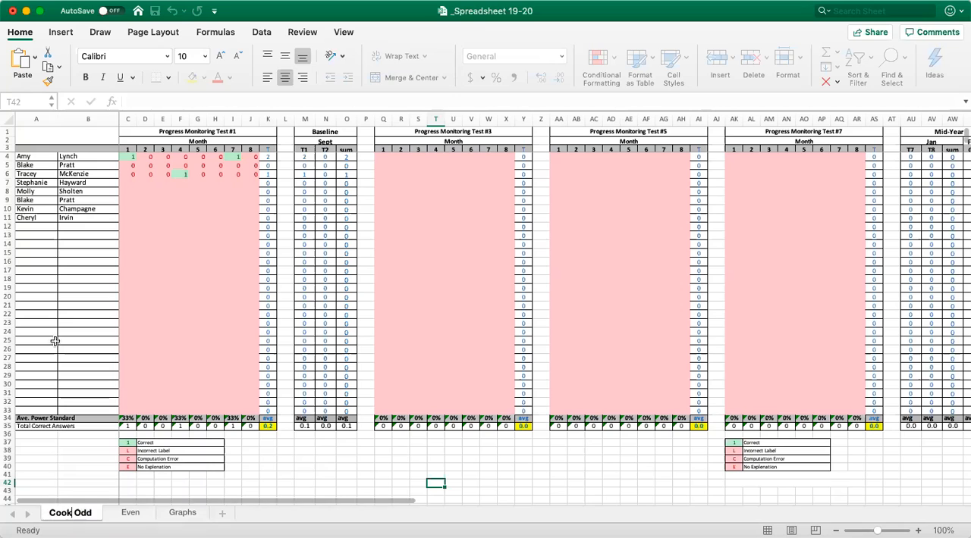
{"action": "key", "text": "Return"}
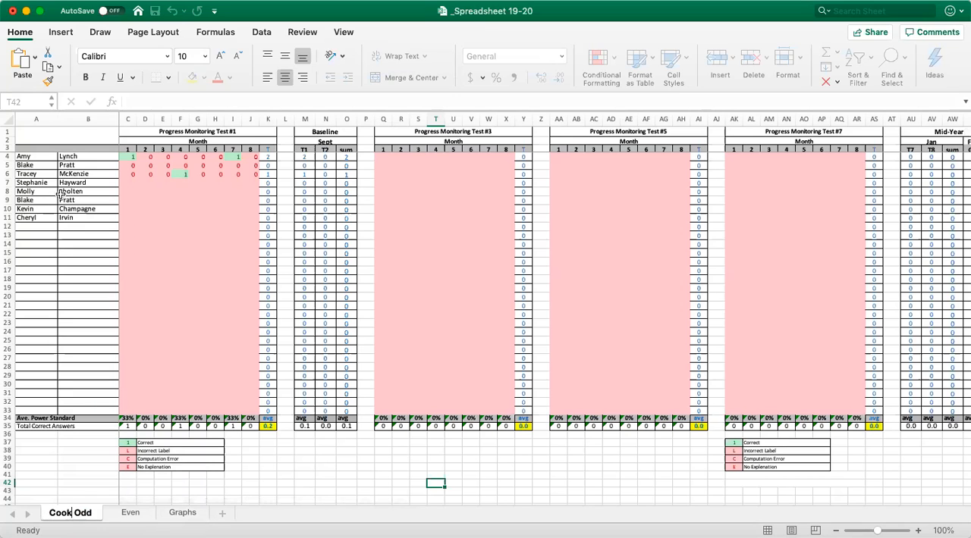
Rename the Even sheet by adding the same teacher's surname before "Even".
{"action": "right_click", "coordinate": [129, 518]}
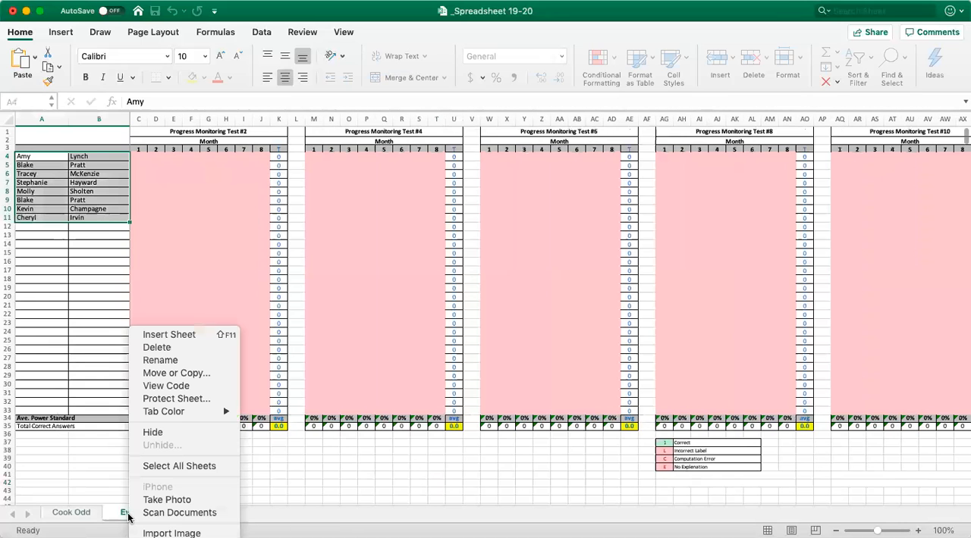
{"action": "left_click", "coordinate": [160, 360]}
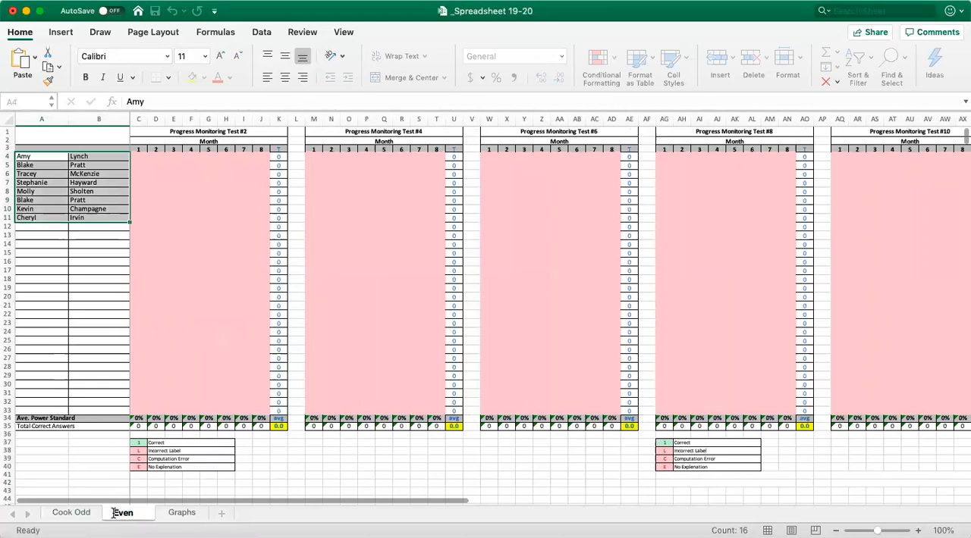
{"action": "type", "text": "Cook"}
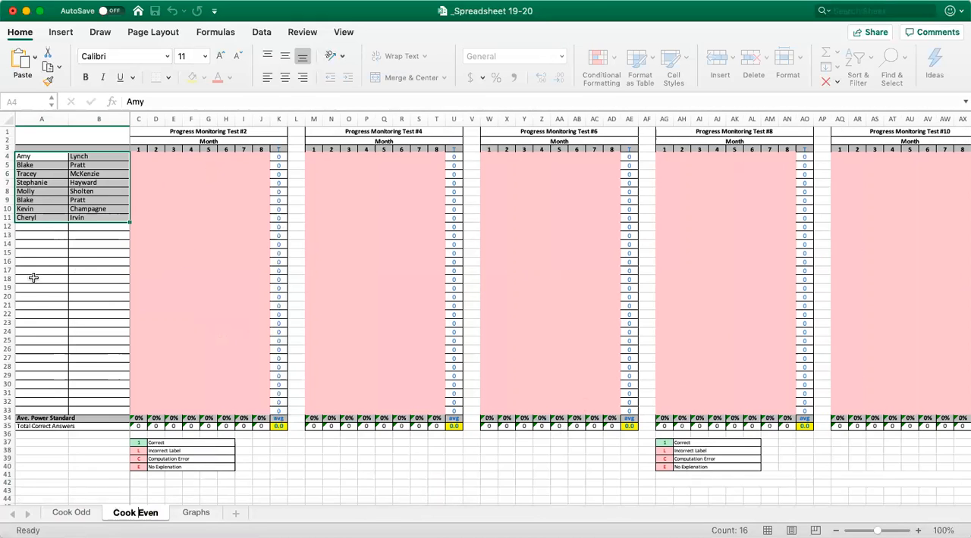
Create a copy of the first teacher's Odd sheet within the same workbook, placed before the original.
{"action": "right_click", "coordinate": [85, 515]}
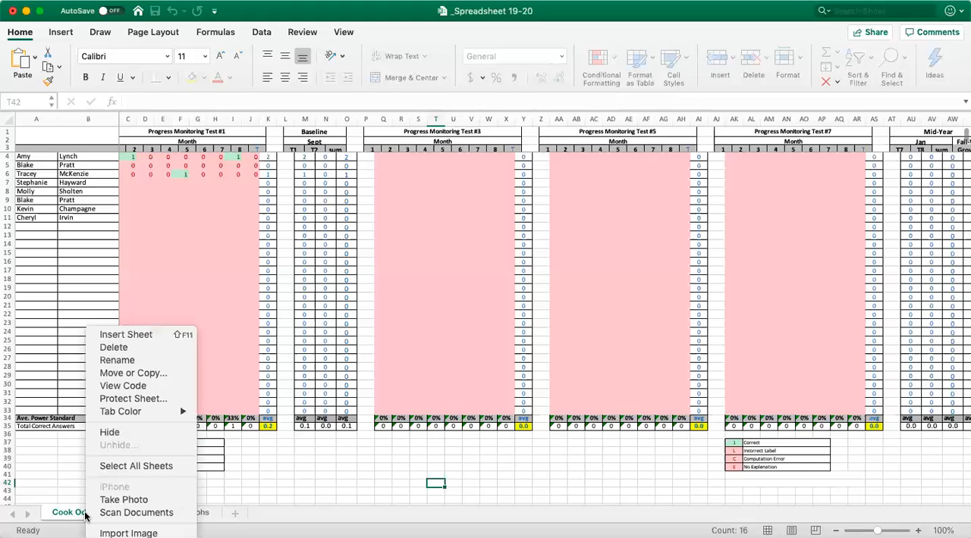
{"action": "left_click", "coordinate": [132, 374]}
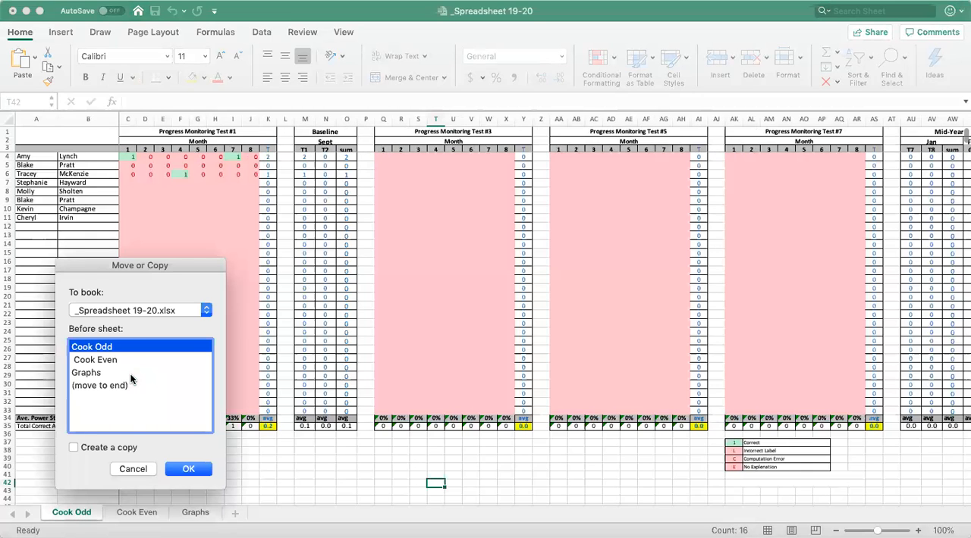
{"action": "left_click", "coordinate": [73, 448]}
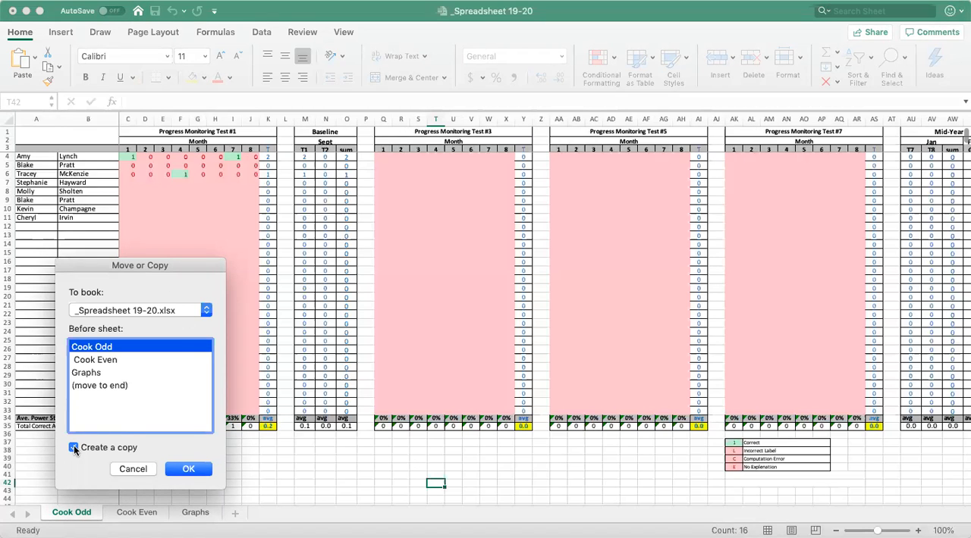
{"action": "left_click", "coordinate": [189, 470]}
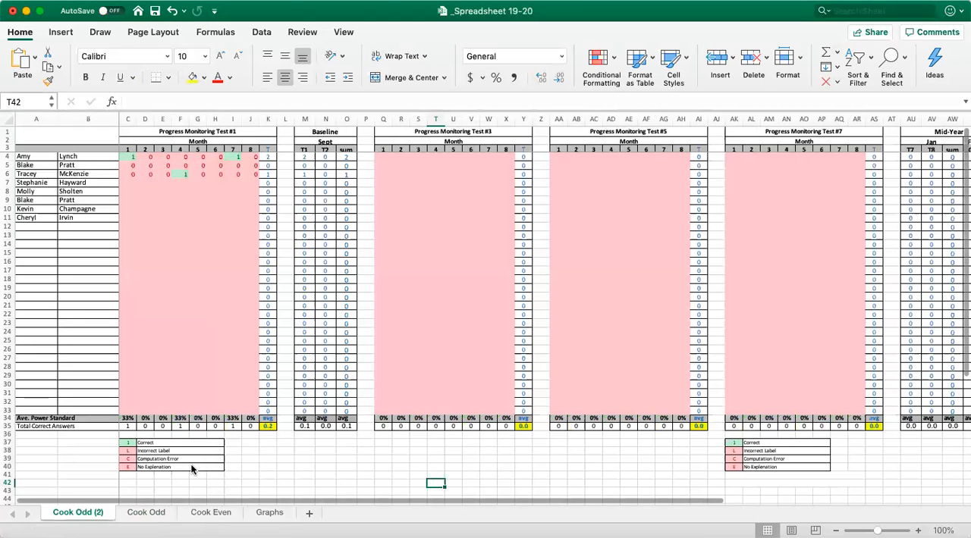
Rename the copied Odd sheet with the second teacher's surname in place of the first, and remove the "(2)" suffix.
{"action": "right_click", "coordinate": [83, 518]}
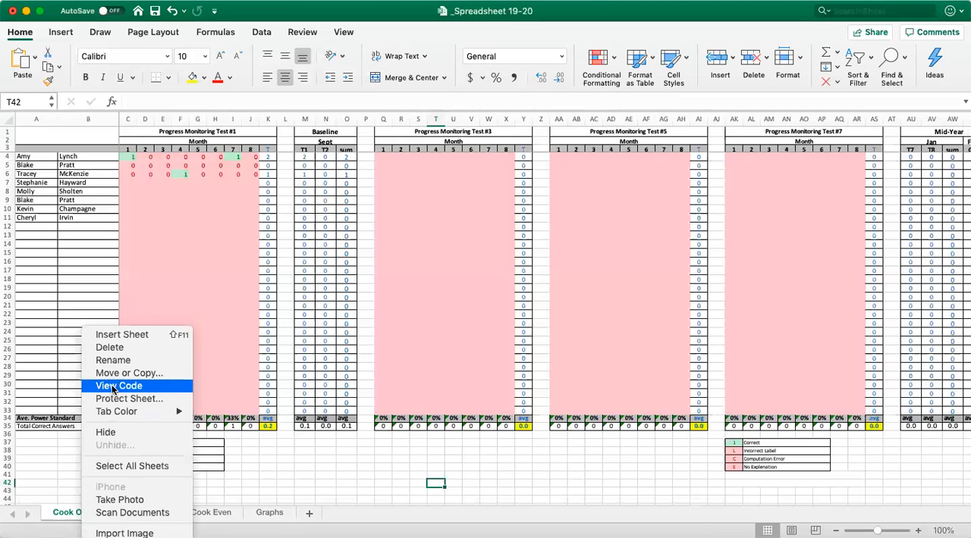
{"action": "left_click", "coordinate": [116, 362]}
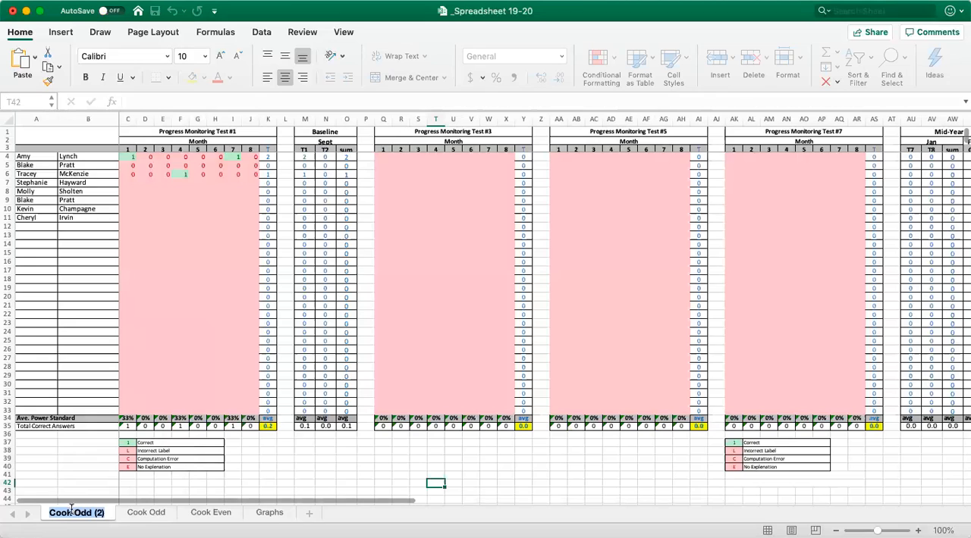
{"action": "left_click", "coordinate": [70, 510]}
{"action": "key", "text": "BackSpace"}
{"action": "key", "text": "BackSpace"}
{"action": "key", "text": "BackSpace"}
{"action": "key", "text": "BackSpace"}
{"action": "key", "text": "BackSpace"}
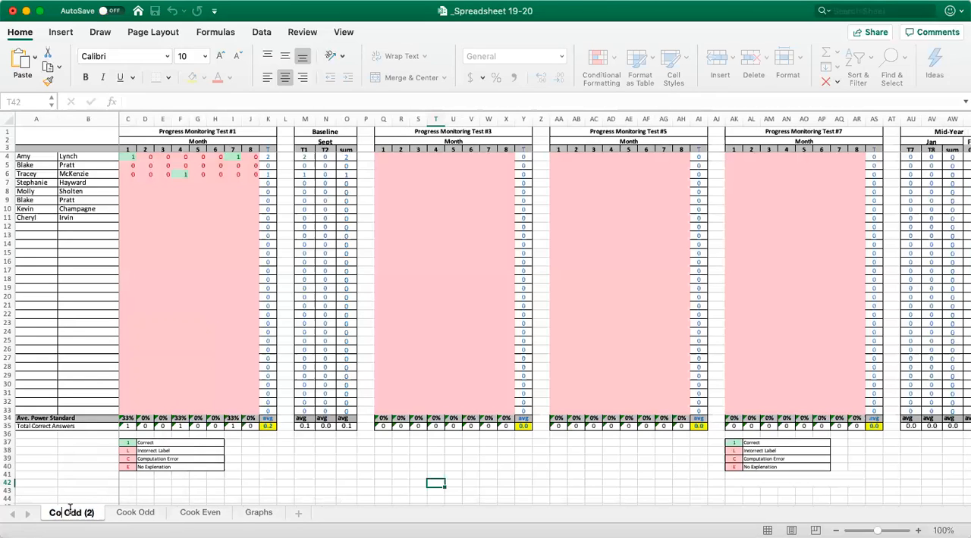
{"action": "type", "text": "Warden"}
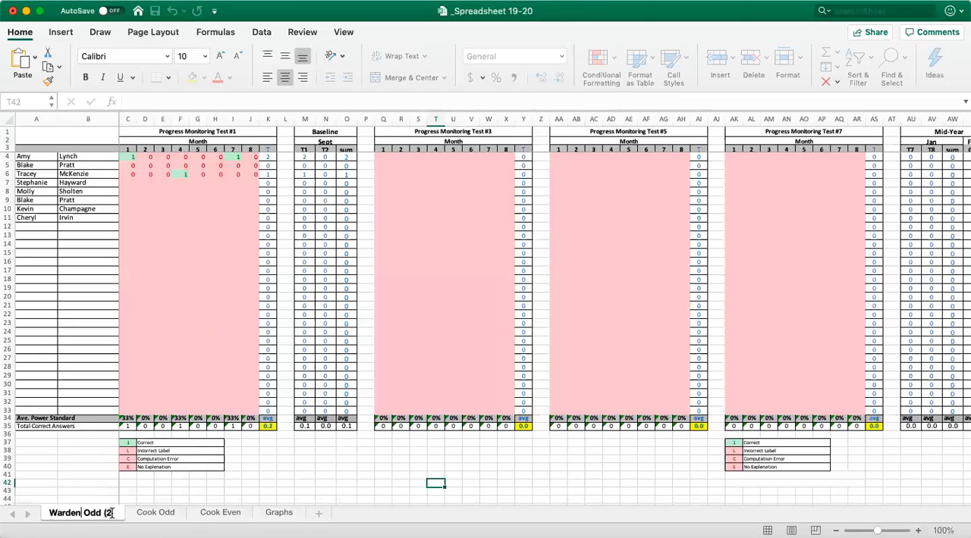
{"action": "key", "text": "BackSpace"}
{"action": "key", "text": "BackSpace"}
{"action": "key", "text": "BackSpace"}
{"action": "key", "text": "BackSpace"}
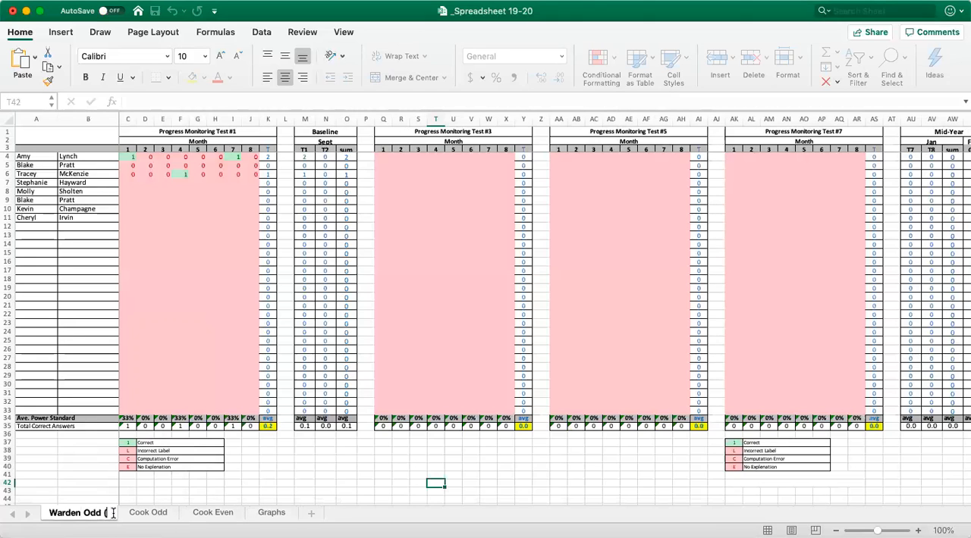
{"action": "key", "text": "Return"}
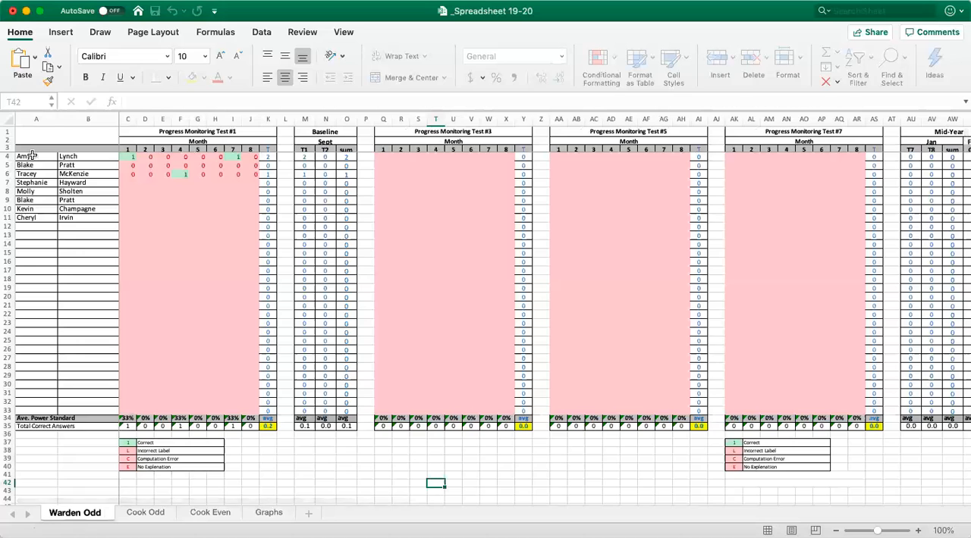
Clear the contents of the student names in A4:B11 on the second teacher's Odd sheet and move the sheet directly before Graphs.
{"action": "left_click_drag", "start_coordinate": [34, 156], "coordinate": [80, 218]}
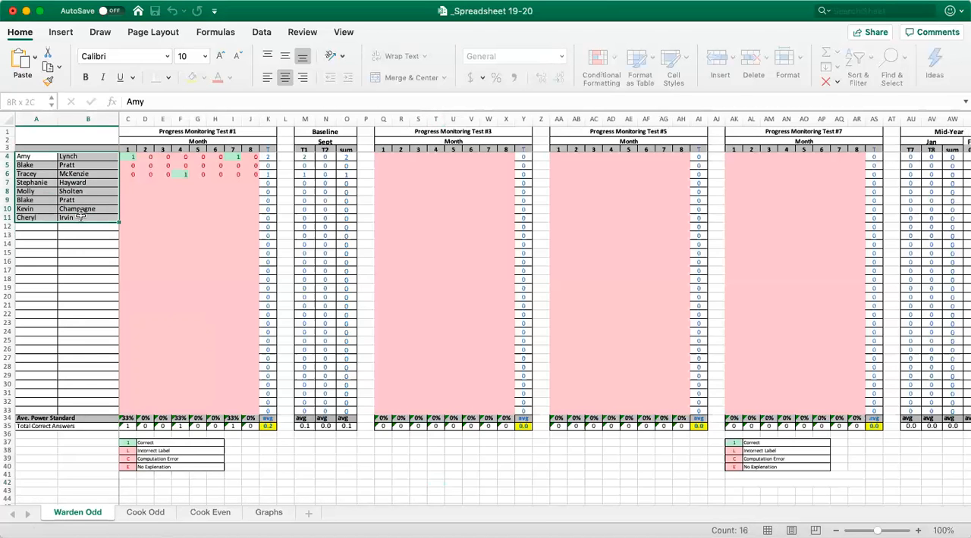
{"action": "right_click", "coordinate": [81, 218]}
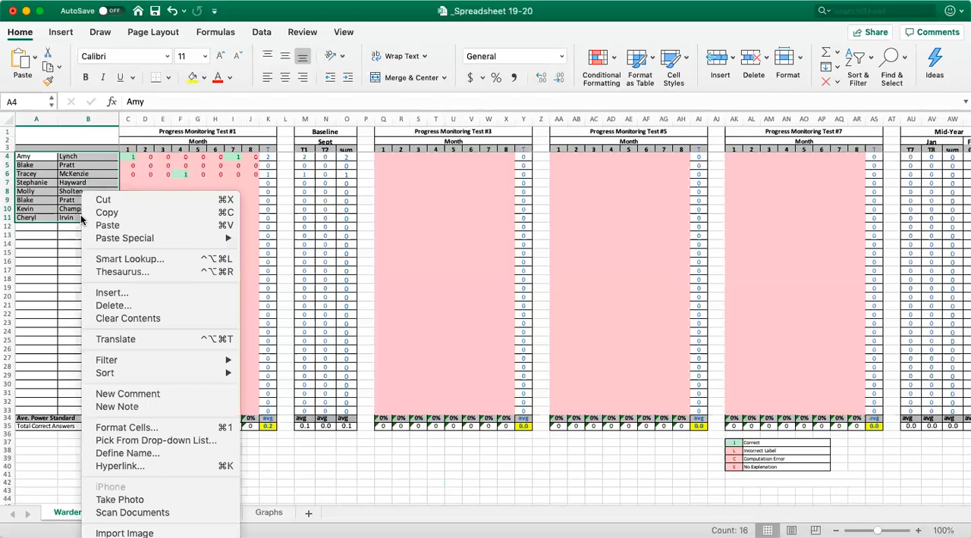
{"action": "left_click", "coordinate": [102, 306]}
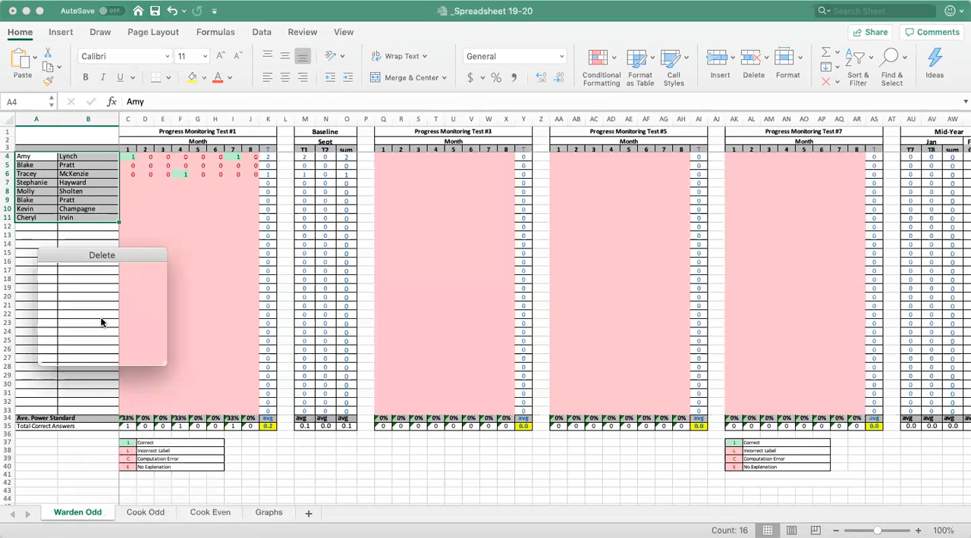
{"action": "left_click", "coordinate": [87, 341]}
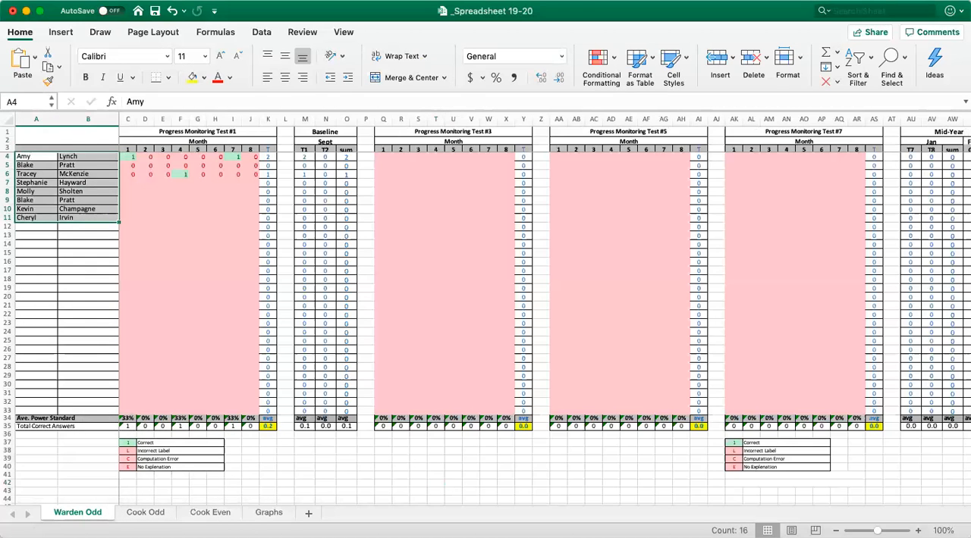
{"action": "left_click", "coordinate": [109, 1]}
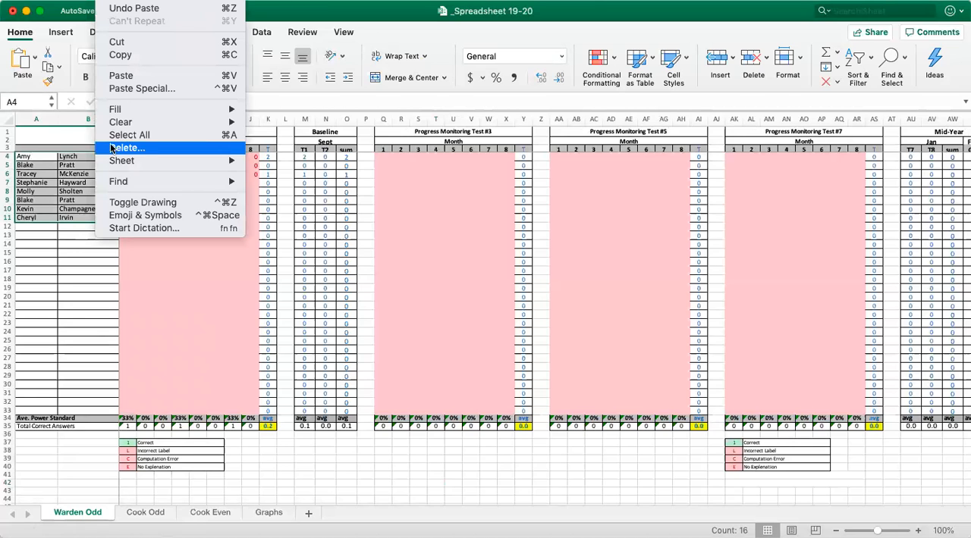
{"action": "mouse_move", "coordinate": [121, 124]}
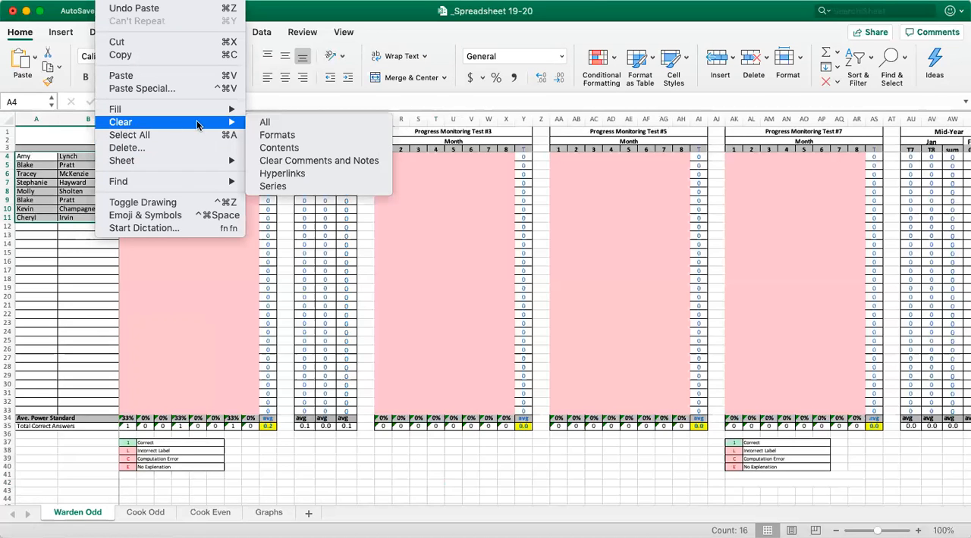
{"action": "left_click", "coordinate": [273, 150]}
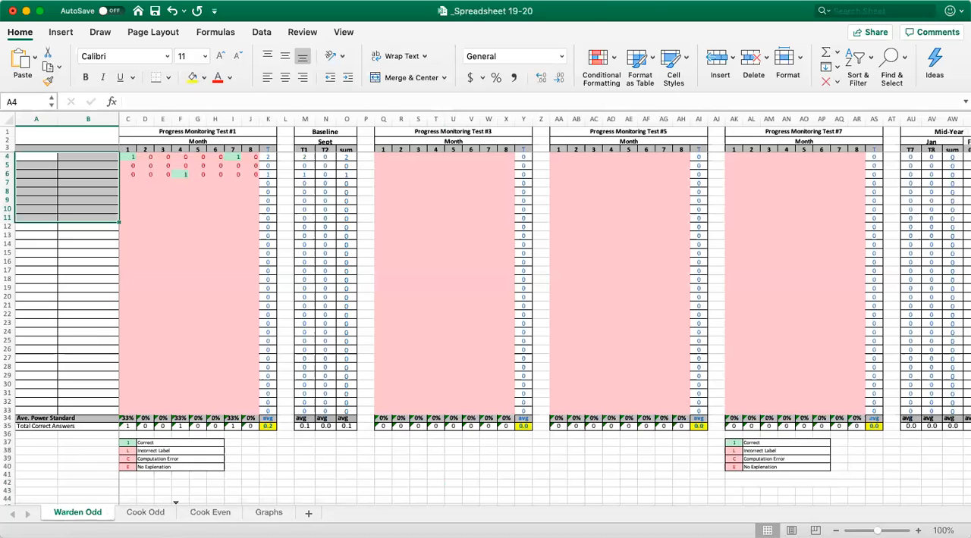
{"action": "left_click_drag", "start_coordinate": [241, 513], "coordinate": [241, 513]}
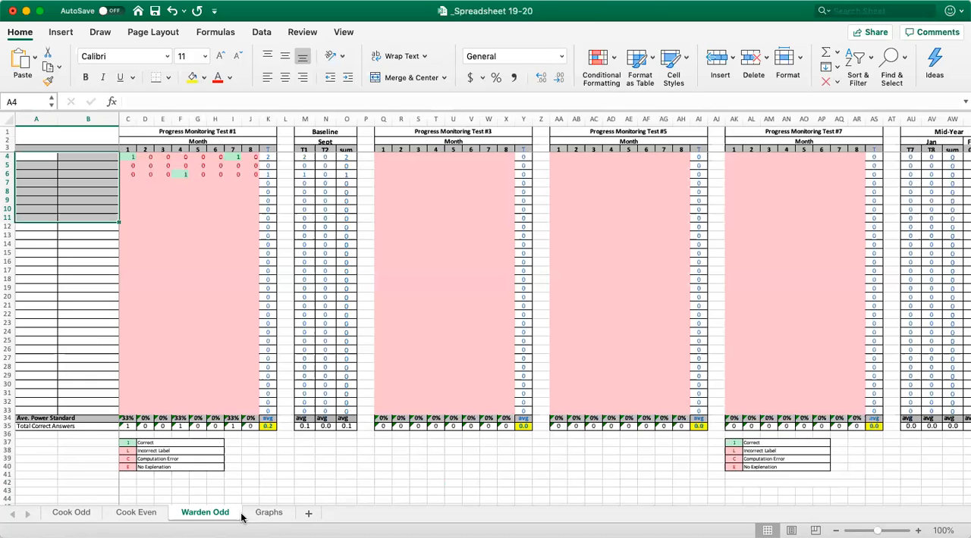
On the first teacher's Odd sheet, enter 0 for all eight questions of Progress Monitoring Test #1 in C7:J7.
{"action": "left_click", "coordinate": [71, 513]}
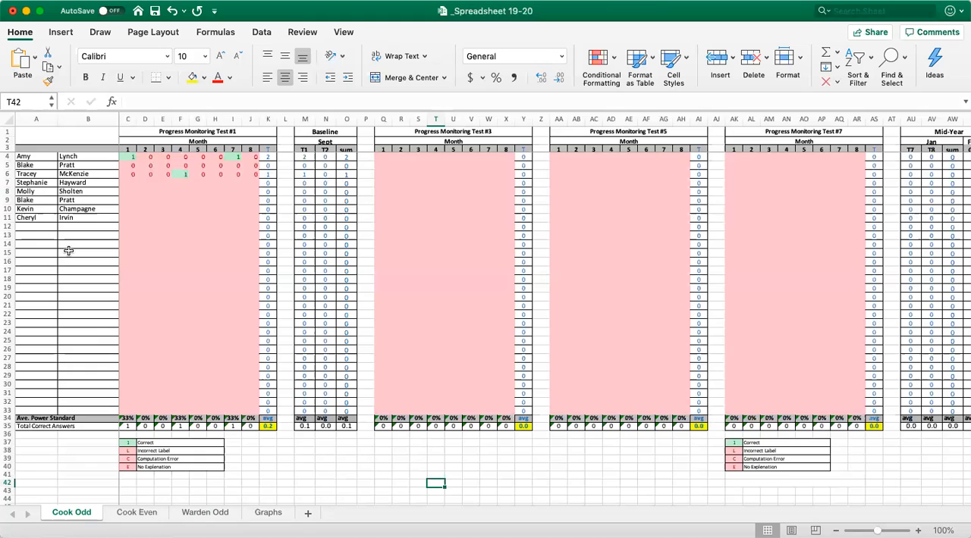
{"action": "left_click", "coordinate": [128, 184]}
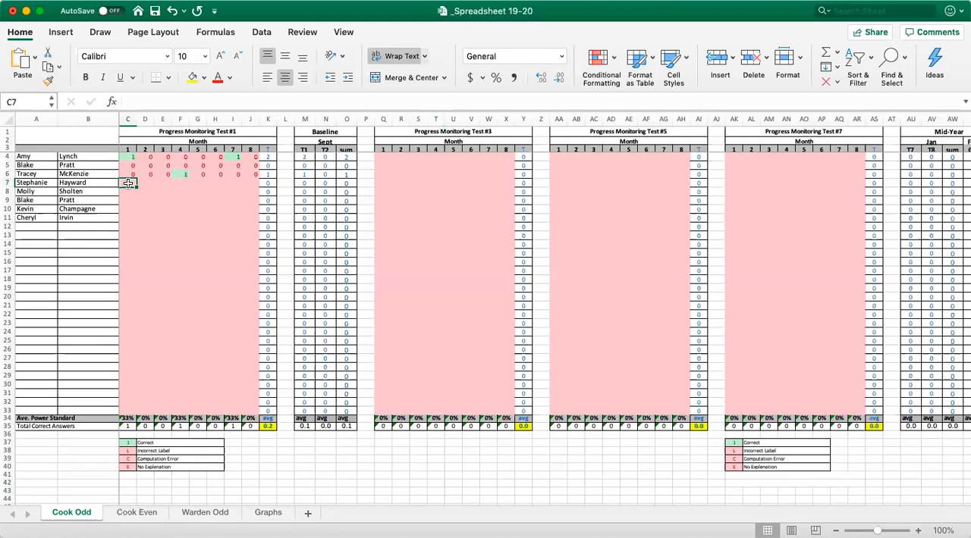
{"action": "type", "text": "0"}
{"action": "key", "text": "Tab"}
{"action": "type", "text": "0"}
{"action": "key", "text": "Tab"}
{"action": "type", "text": "0"}
{"action": "key", "text": "Tab"}
{"action": "type", "text": "0"}
{"action": "key", "text": "Tab"}
{"action": "type", "text": "0\t0"}
{"action": "key", "text": "Tab"}
{"action": "type", "text": "0"}
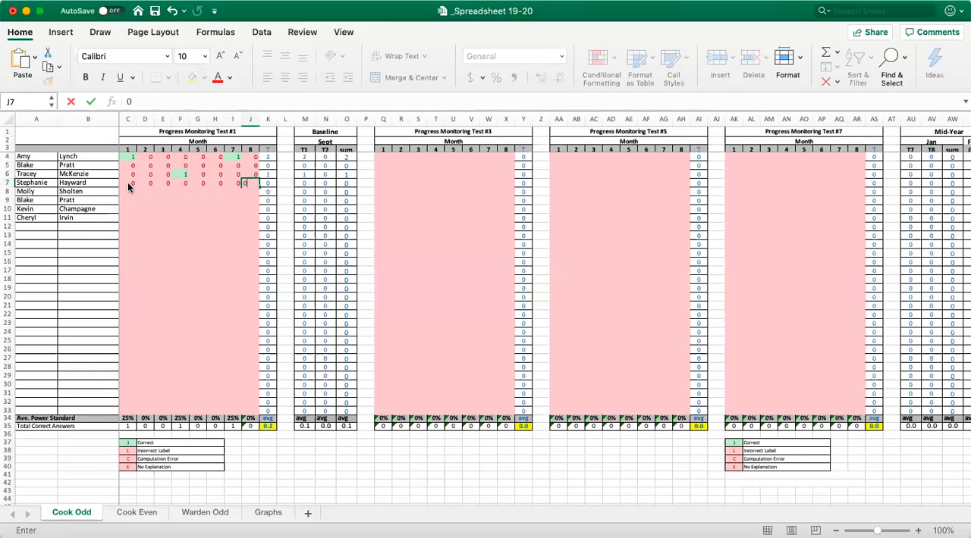
{"action": "key", "text": "Tab"}
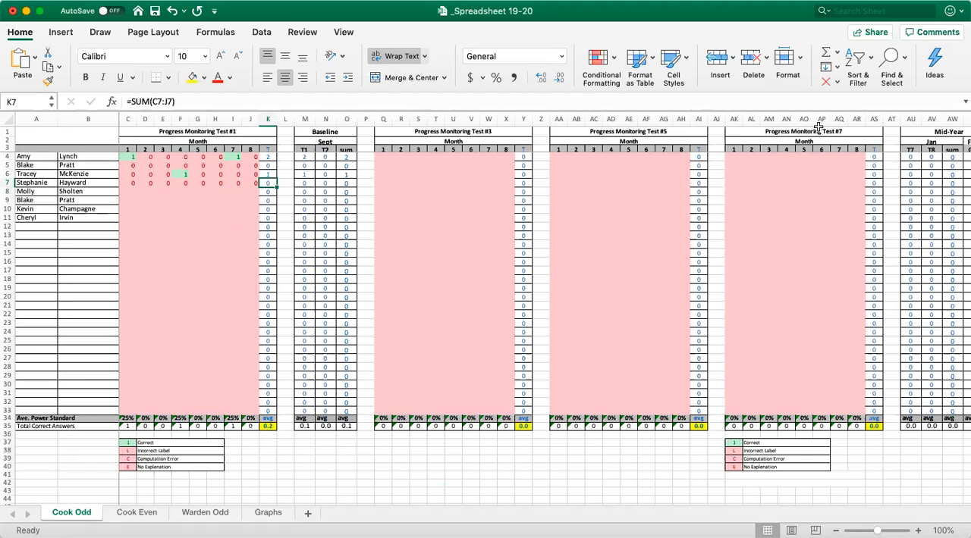
Examine the odd-numbered progress monitoring tests through Test #17, along with the Mid-Year and End of Year growth sections.
{"action": "scroll", "coordinate": [961, 222], "scroll_direction": "right", "scroll_amount": 15}
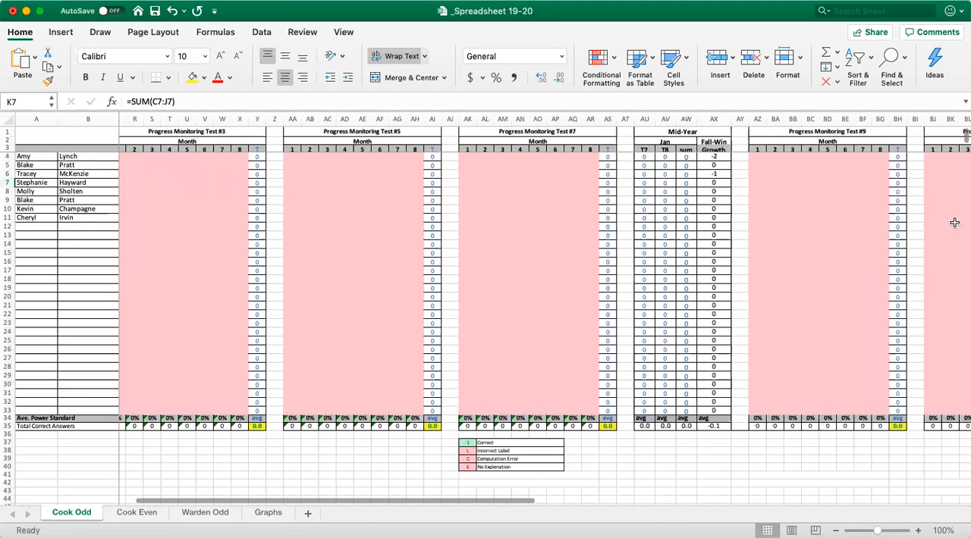
{"action": "scroll", "coordinate": [954, 222], "scroll_direction": "right", "scroll_amount": 10}
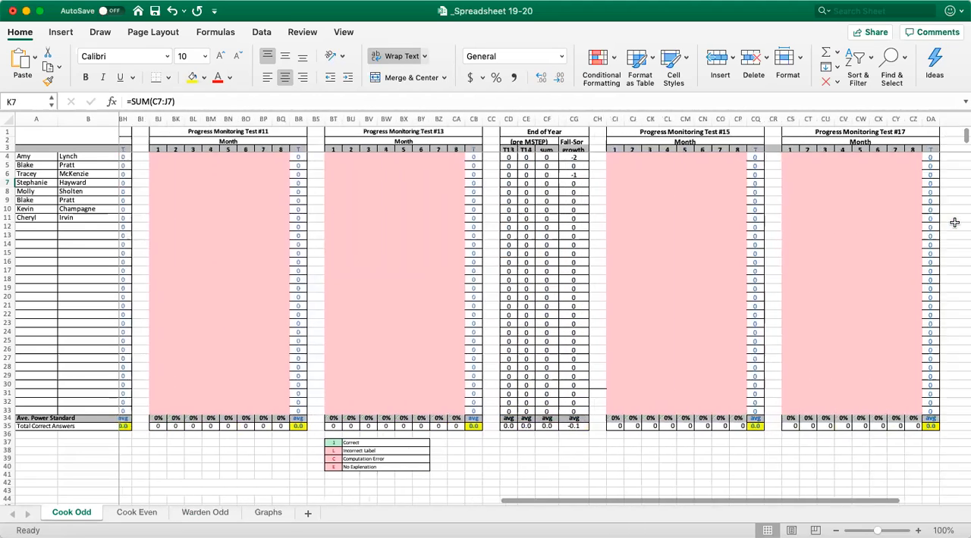
{"action": "scroll", "coordinate": [954, 222], "scroll_direction": "left", "scroll_amount": 12}
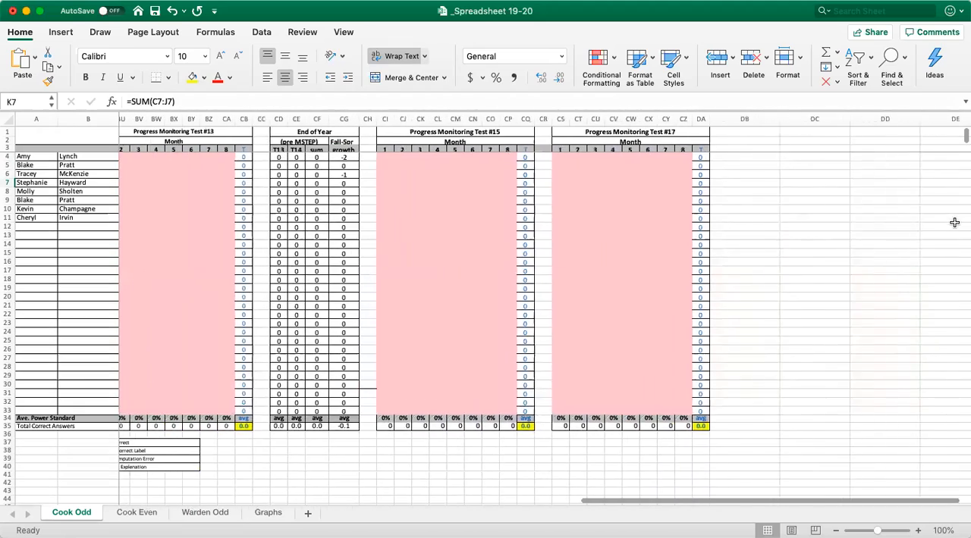
{"action": "scroll", "coordinate": [954, 223], "scroll_direction": "left", "scroll_amount": 20}
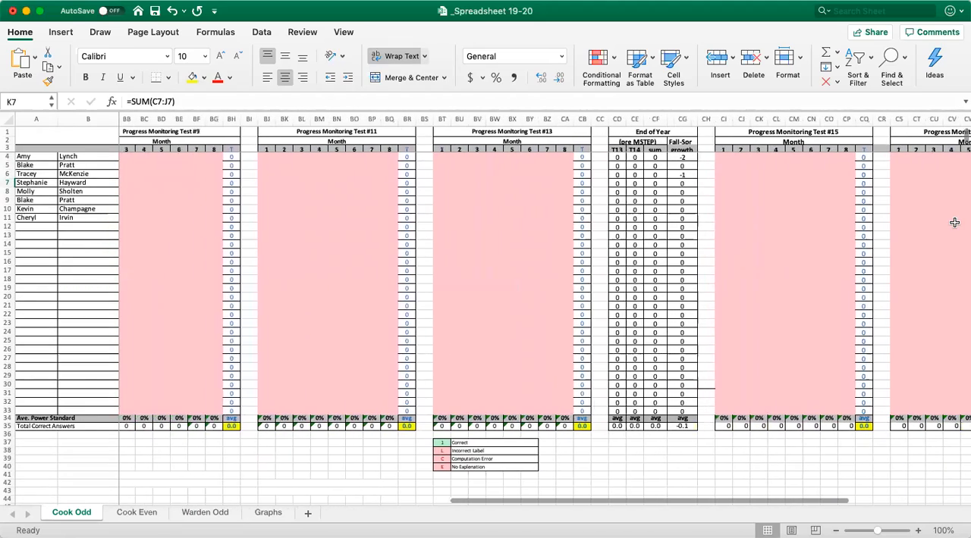
{"action": "scroll", "coordinate": [955, 222], "scroll_direction": "left", "scroll_amount": 12}
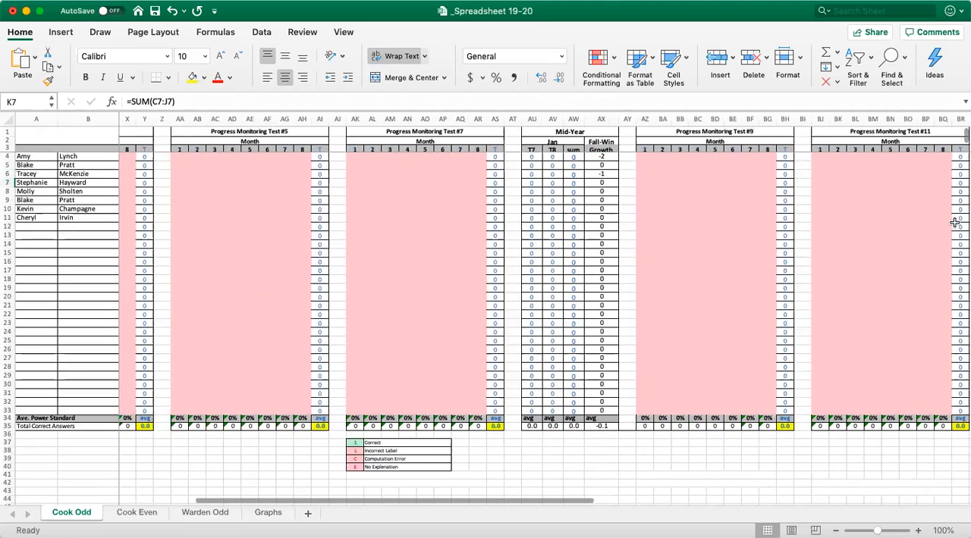
{"action": "scroll", "coordinate": [954, 223], "scroll_direction": "left", "scroll_amount": 15}
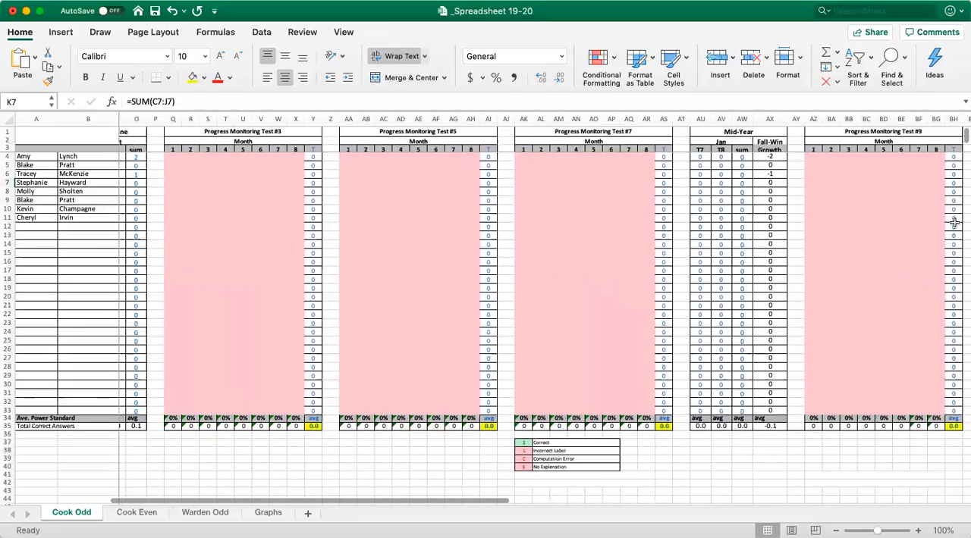
{"action": "scroll", "coordinate": [954, 222], "scroll_direction": "left", "scroll_amount": 2}
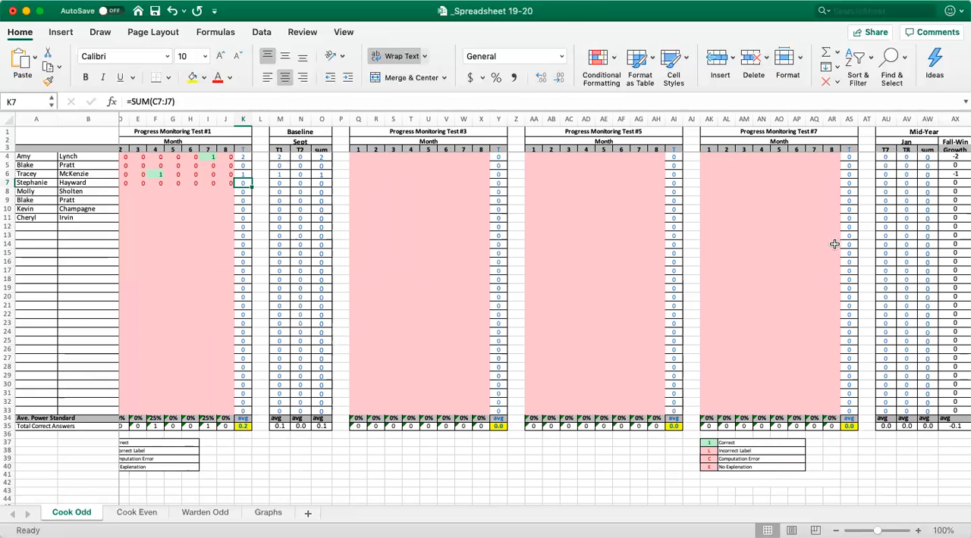
Examine the ODD PMTs, EVEN PMTs and Benchmark charts on the Graphs sheet, and return to Progress Monitoring Test #5 on the first Odd sheet.
{"action": "left_click", "coordinate": [268, 514]}
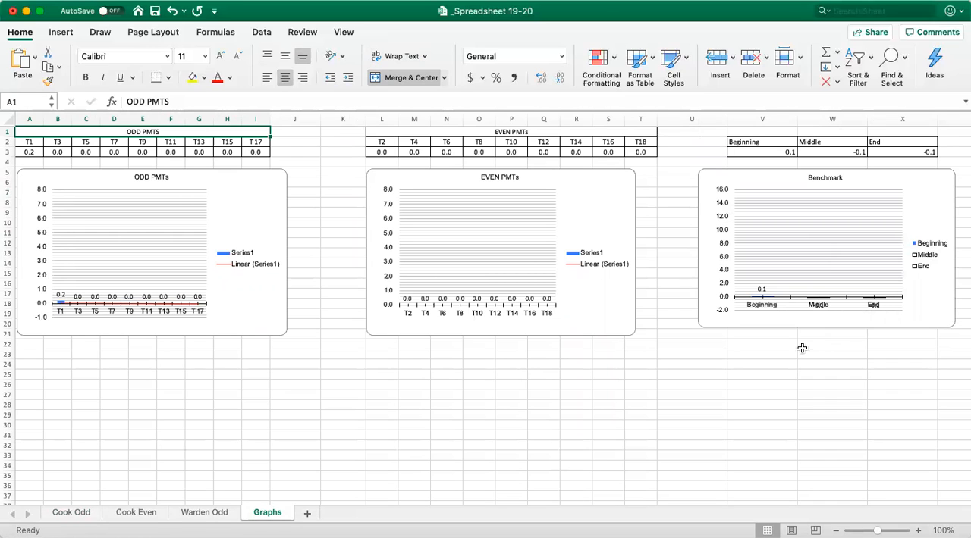
{"action": "left_click", "coordinate": [71, 513]}
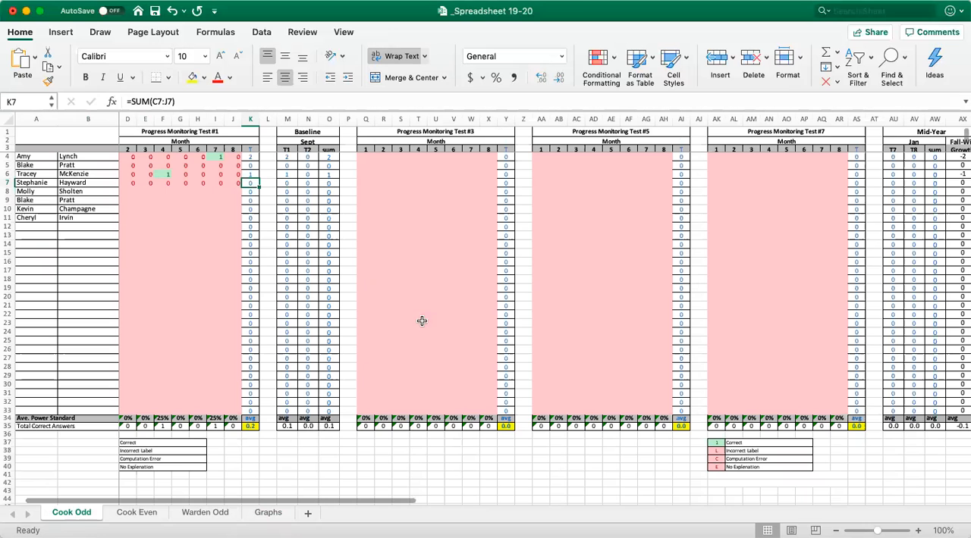
{"action": "scroll", "coordinate": [630, 275], "scroll_direction": "right", "scroll_amount": 2}
{"action": "scroll", "coordinate": [630, 275], "scroll_direction": "right", "scroll_amount": 1}
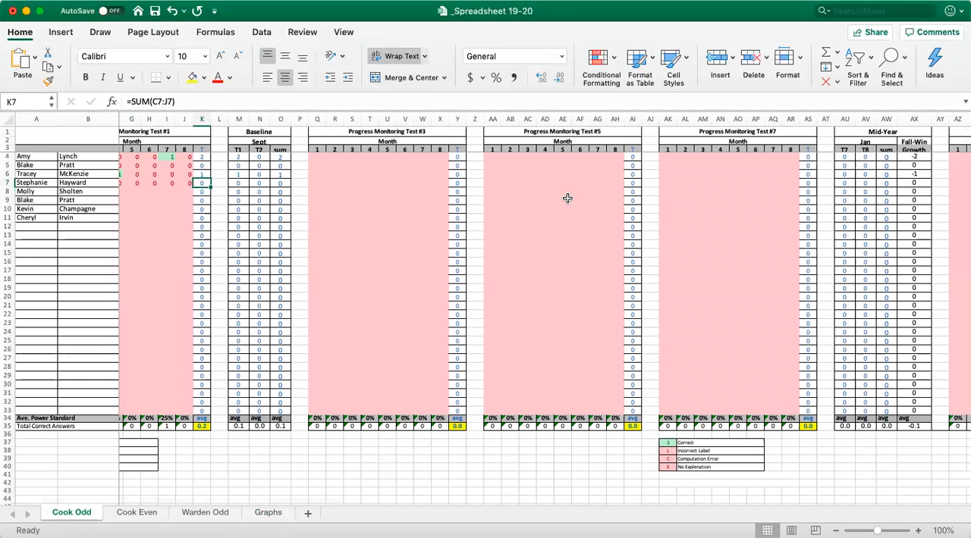
{"action": "left_click", "coordinate": [546, 149]}
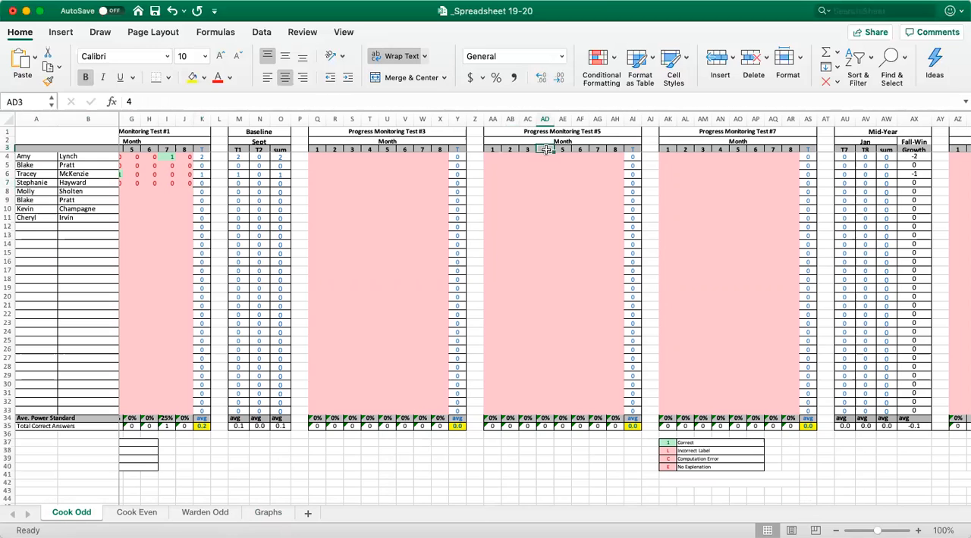